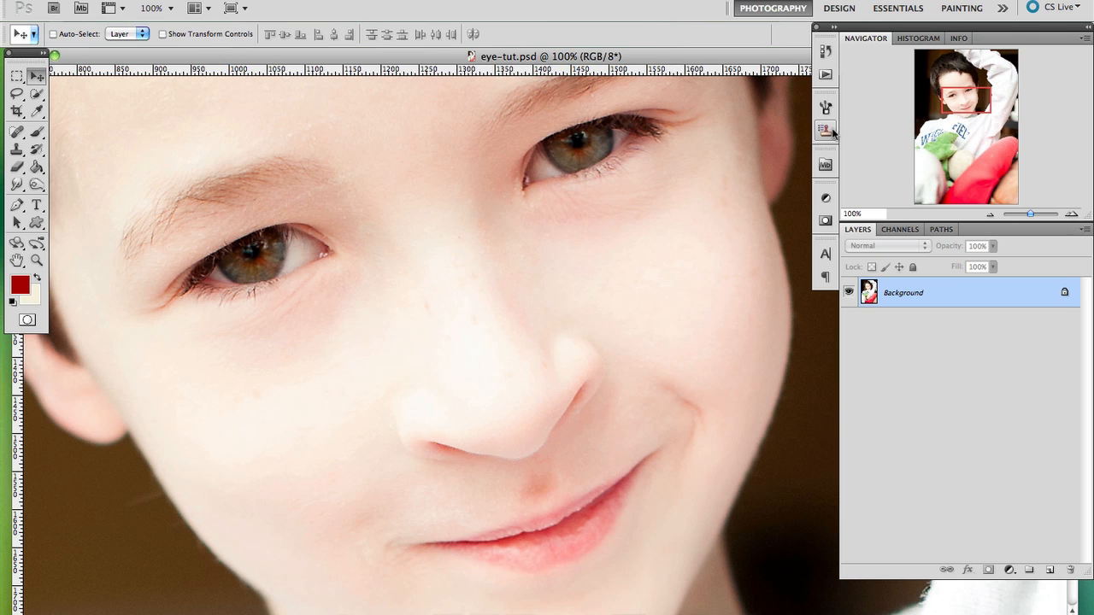
- Take a history snapshot of the current state of the photo
{"action": "left_click", "coordinate": [825, 52]}
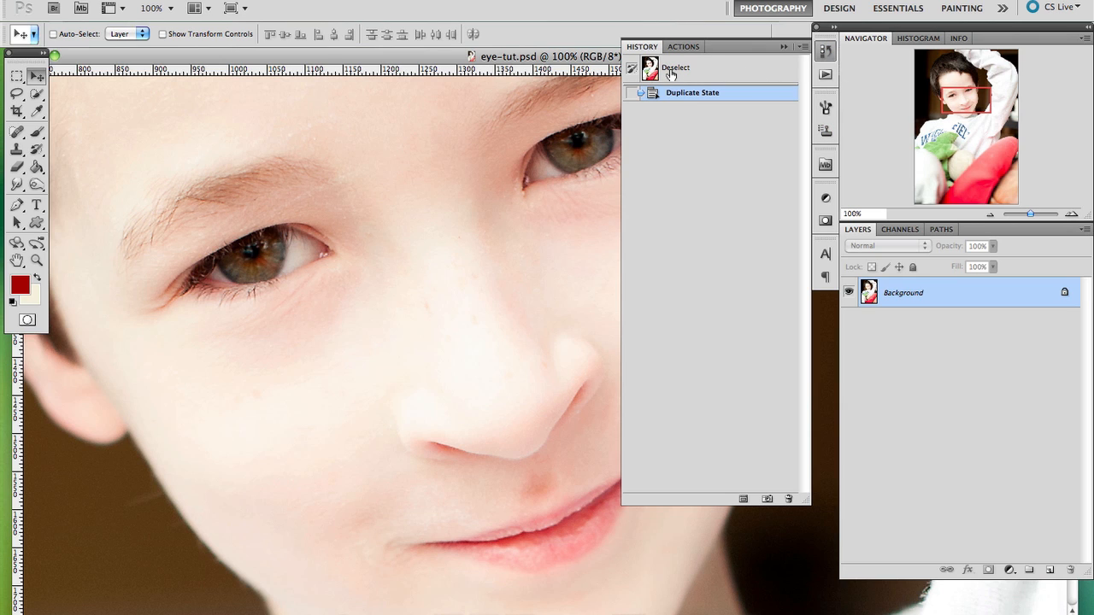
{"action": "left_click", "coordinate": [766, 498]}
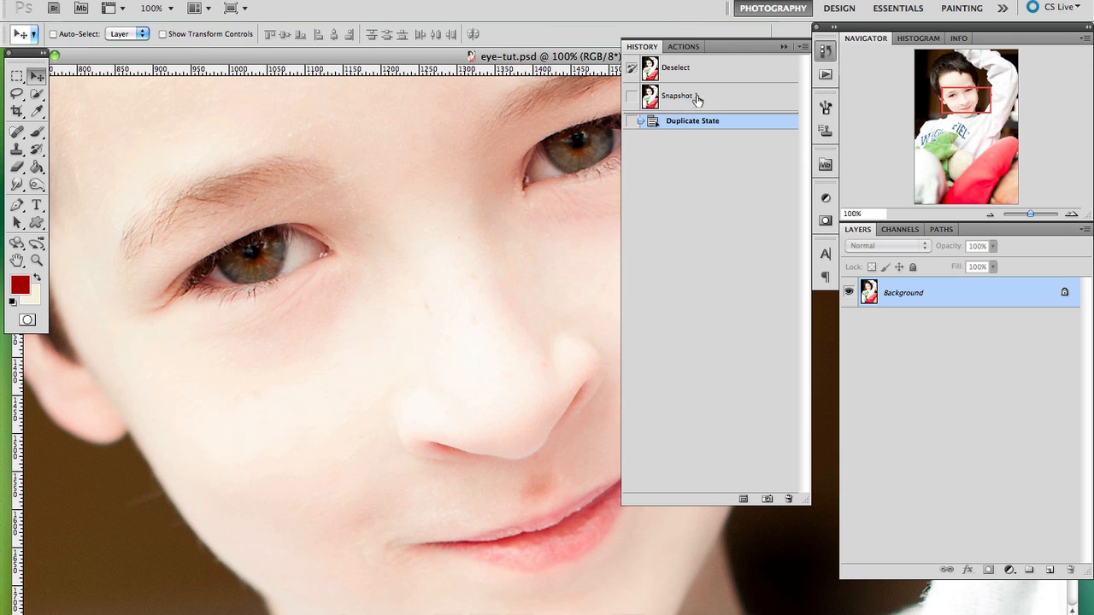
{"action": "left_click", "coordinate": [784, 47]}
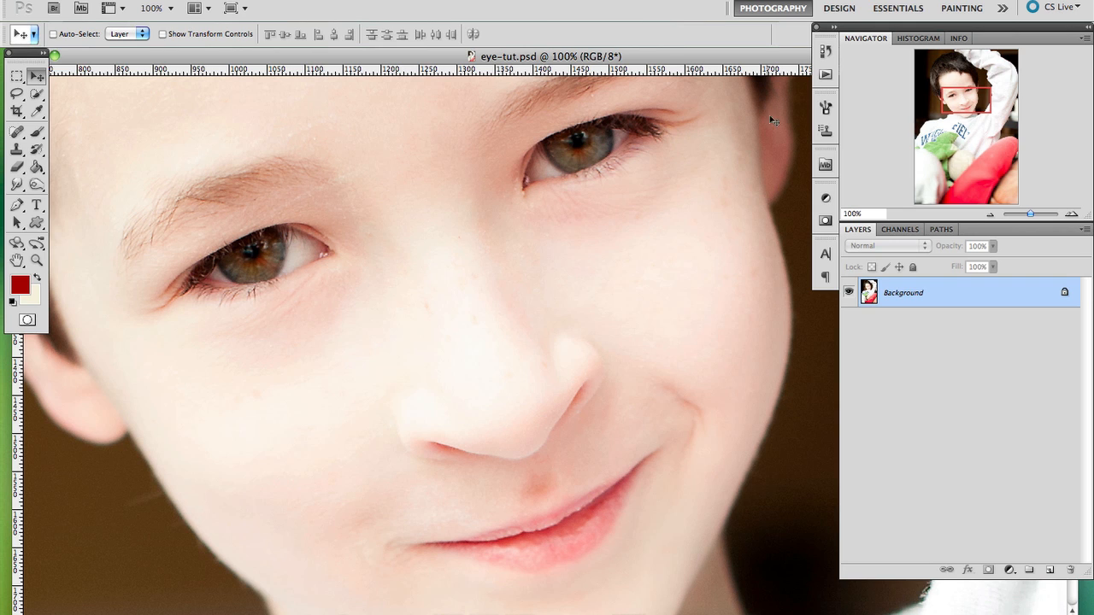
- Run The Eye Doctor action from the MCP Eye Doctor & Dentist action set
{"action": "left_click", "coordinate": [825, 75]}
{"action": "left_click", "coordinate": [664, 78]}
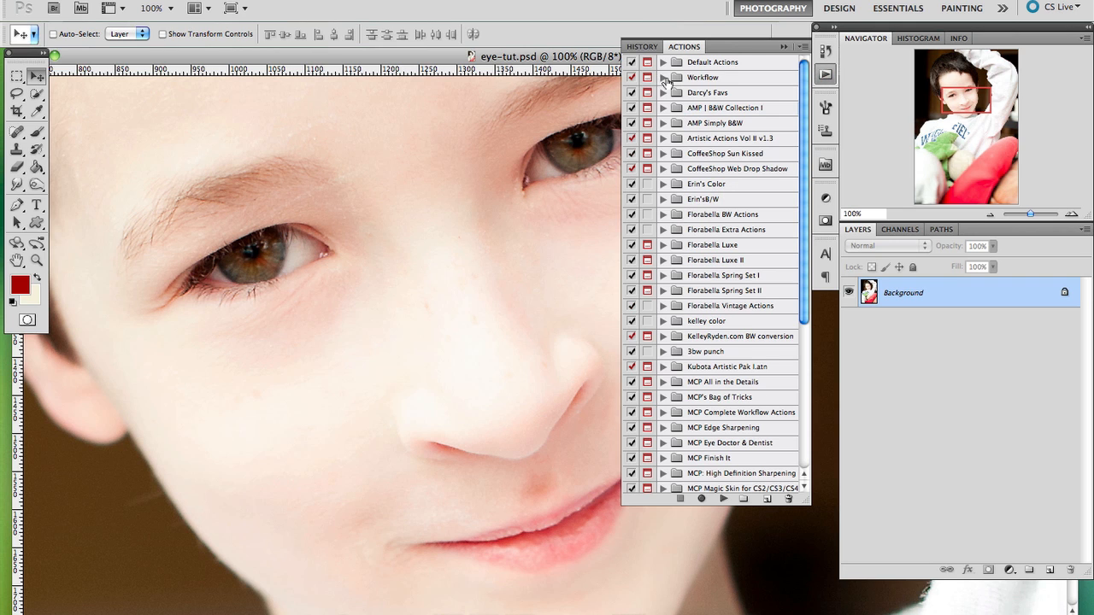
{"action": "scroll", "coordinate": [695, 315], "scroll_direction": "down", "scroll_amount": 5}
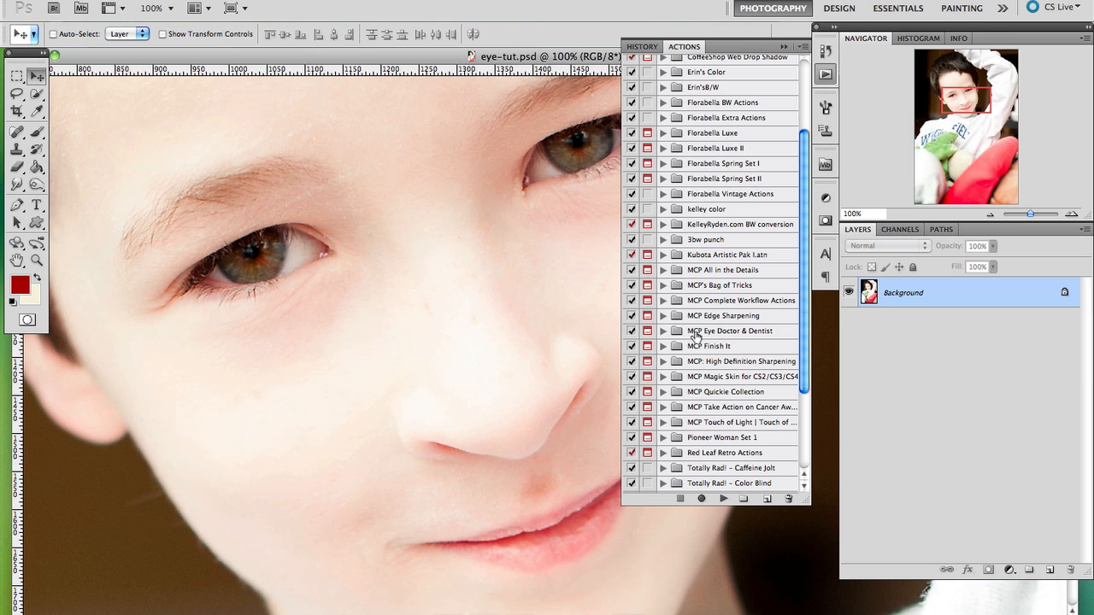
{"action": "left_click", "coordinate": [663, 332]}
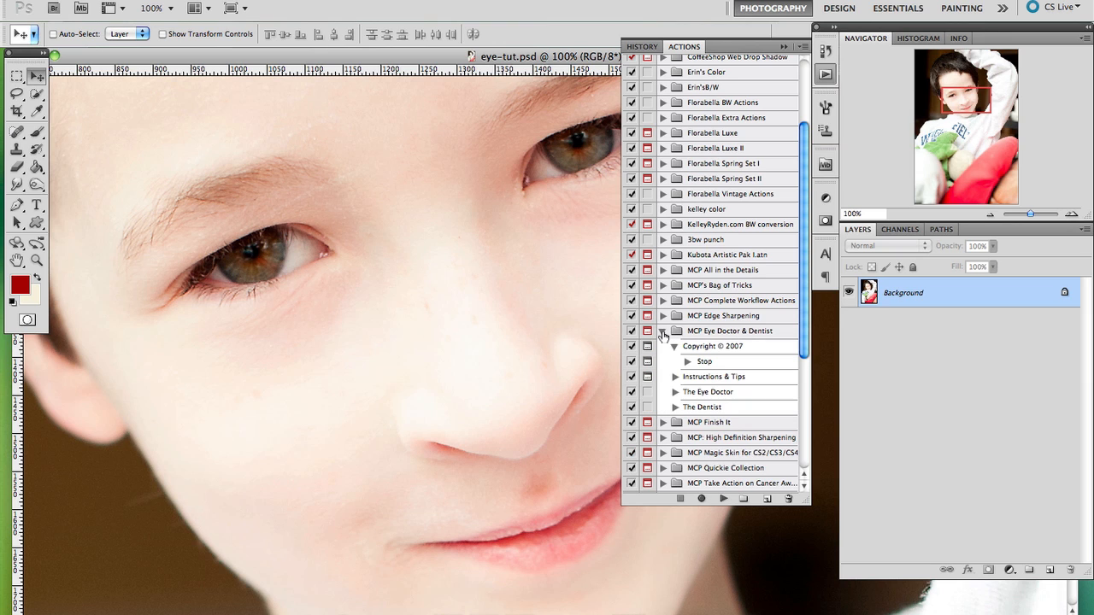
{"action": "scroll", "coordinate": [718, 318], "scroll_direction": "down", "scroll_amount": 3}
{"action": "left_click", "coordinate": [722, 347]}
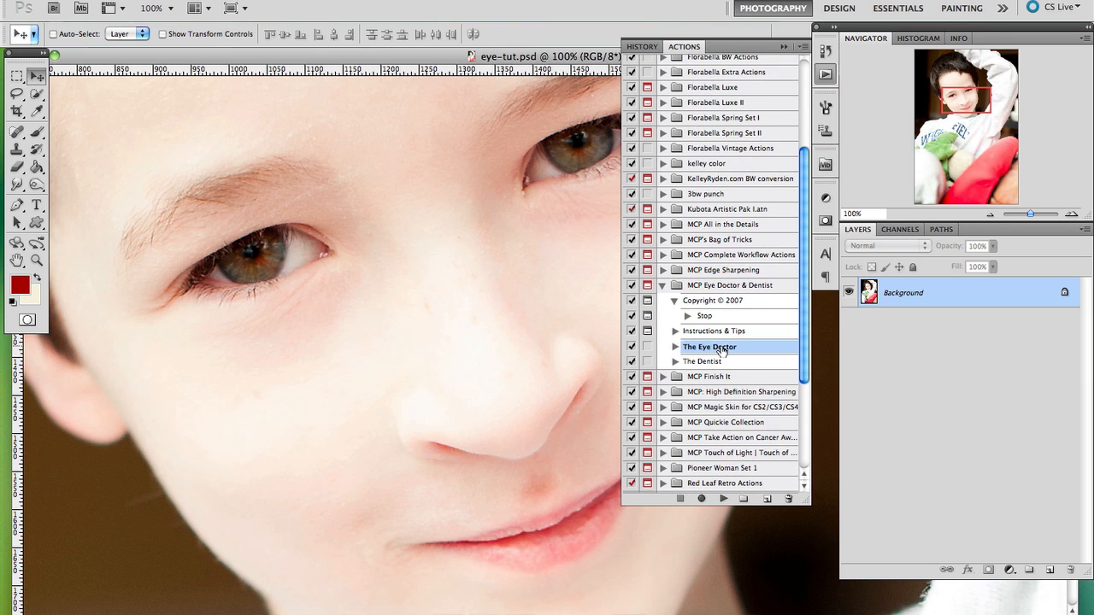
{"action": "left_click", "coordinate": [723, 498]}
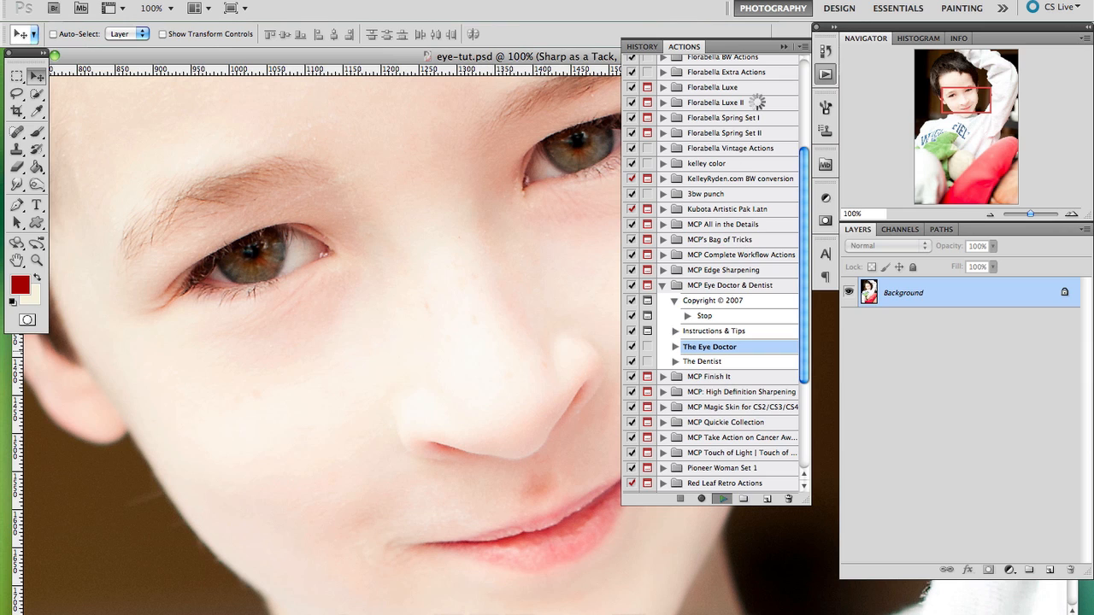
{"action": "left_click", "coordinate": [784, 48]}
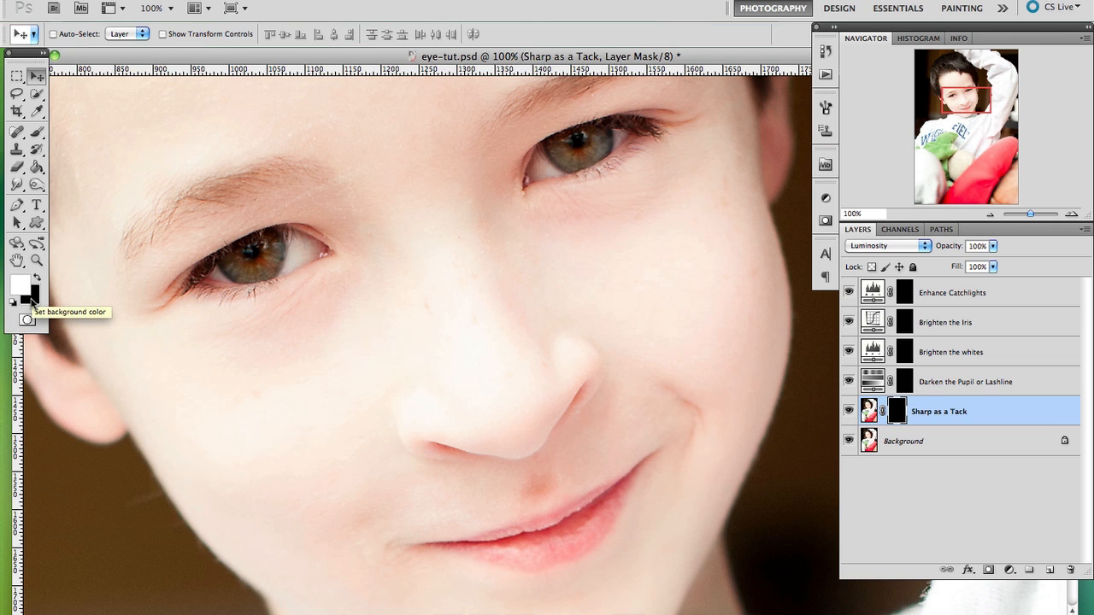
- Switch to the soft round Brush at 0% hardness and reduce its size to 50 px
{"action": "left_click", "coordinate": [37, 134]}
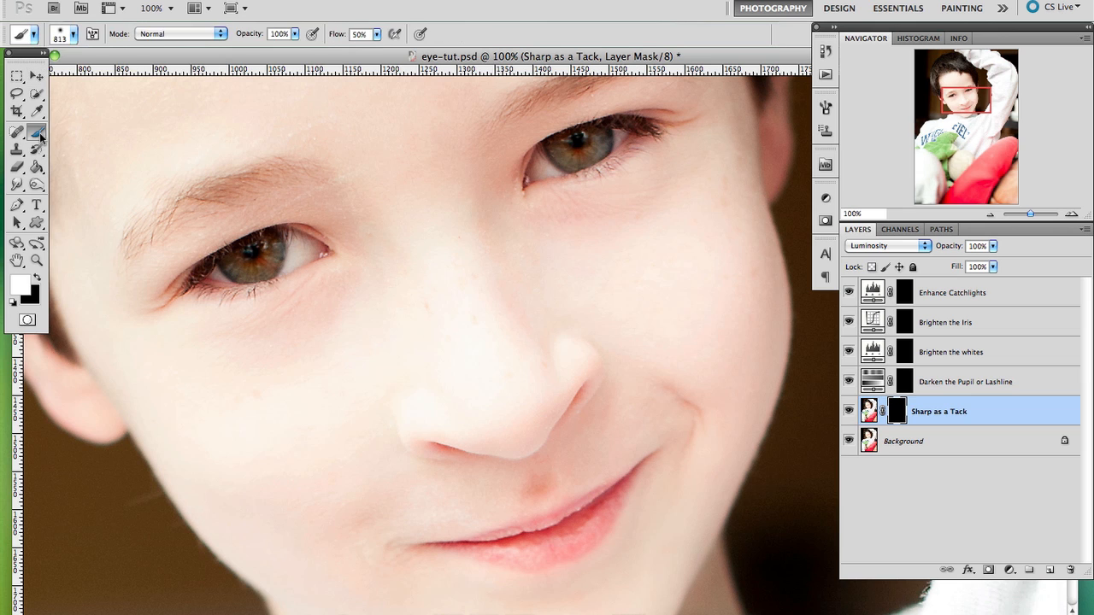
{"action": "left_click", "coordinate": [73, 34]}
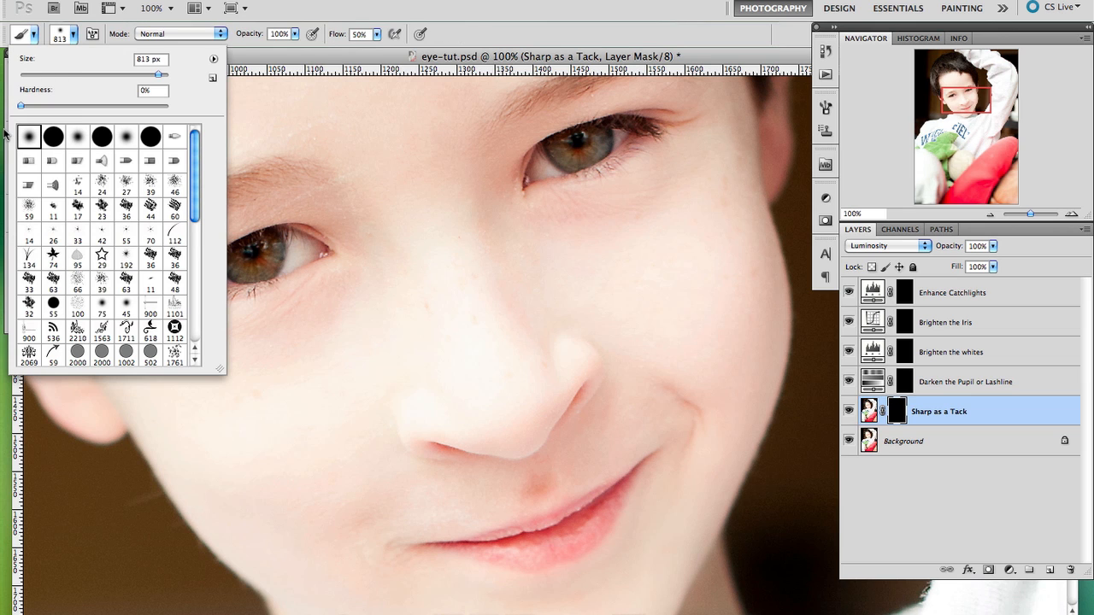
{"action": "left_click", "coordinate": [74, 36]}
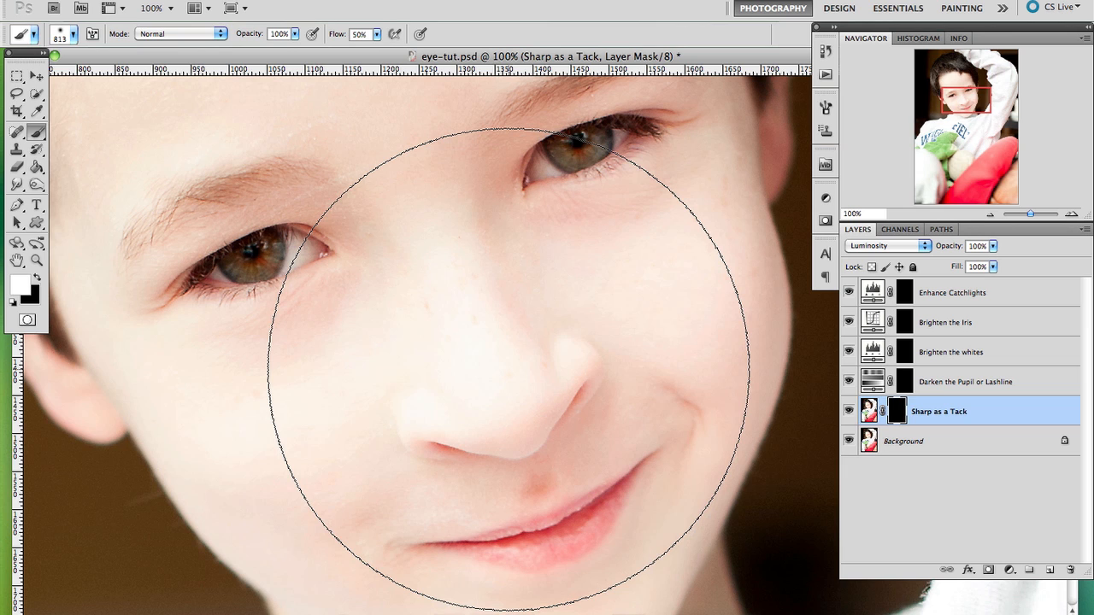
{"action": "key", "text": "bracketleft"}
{"action": "key", "text": "bracketleft"}
{"action": "key", "text": "bracketleft"}
{"action": "key", "text": "bracketleft"}
{"action": "key", "text": "bracketleft"}
{"action": "key", "text": "bracketleft"}
{"action": "key", "text": "bracketleft"}
{"action": "key", "text": "bracketleft"}
{"action": "key", "text": "bracketleft"}
{"action": "key", "text": "bracketleft"}
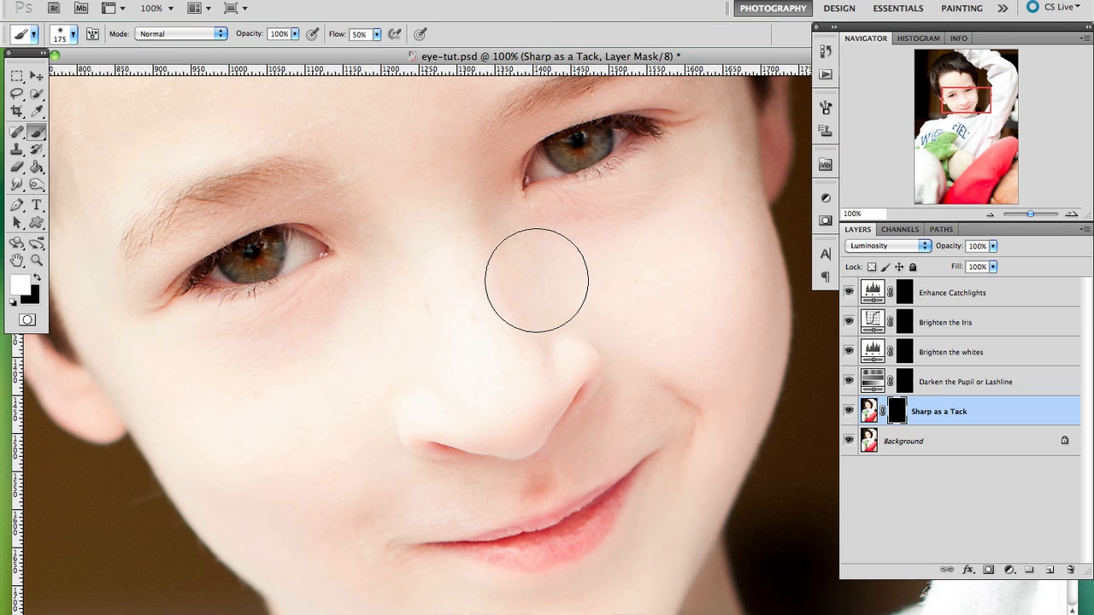
{"action": "key", "text": "bracketleft"}
{"action": "key", "text": "bracketleft"}
{"action": "key", "text": "bracketleft"}
{"action": "key", "text": "bracketleft"}
{"action": "key", "text": "bracketleft"}
{"action": "key", "text": "bracketleft"}
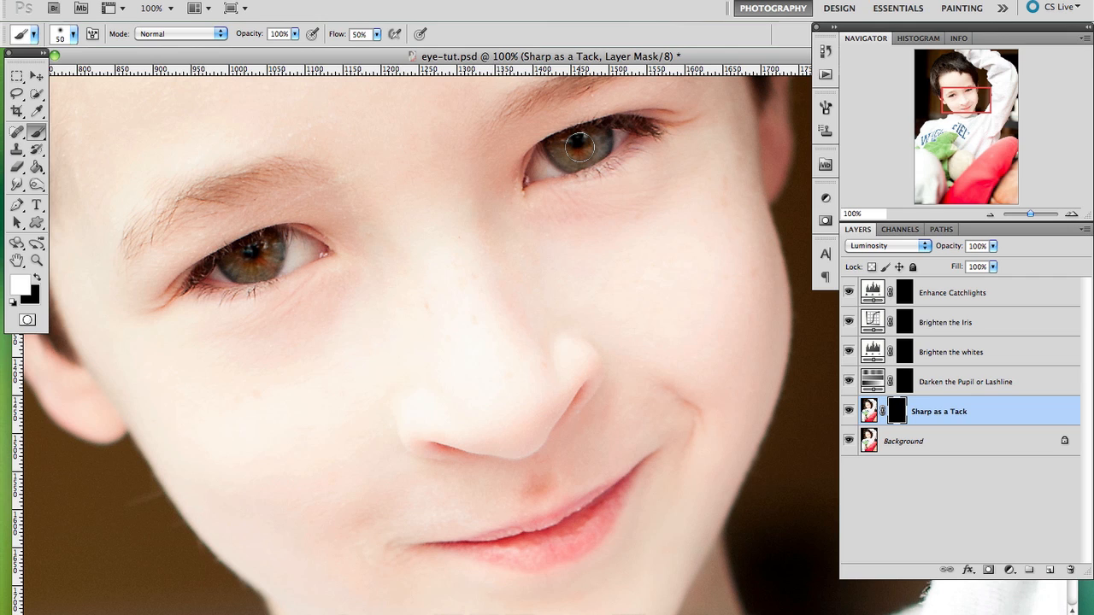
- Paint white over both eyes on the Sharp as a Tack layer mask to reveal the sharpening
{"action": "left_click_drag", "start_coordinate": [580, 147], "coordinate": [563, 150]}
{"action": "mouse_move", "coordinate": [567, 158]}
{"action": "left_mouse_down"}
{"action": "mouse_move", "coordinate": [599, 135]}
{"action": "mouse_move", "coordinate": [564, 156]}
{"action": "left_mouse_up"}
{"action": "mouse_move", "coordinate": [260, 254]}
{"action": "left_mouse_down"}
{"action": "mouse_move", "coordinate": [230, 260]}
{"action": "mouse_move", "coordinate": [269, 245]}
{"action": "mouse_move", "coordinate": [268, 267]}
{"action": "mouse_move", "coordinate": [267, 252]}
{"action": "mouse_move", "coordinate": [266, 266]}
{"action": "mouse_move", "coordinate": [248, 271]}
{"action": "mouse_move", "coordinate": [227, 258]}
{"action": "mouse_move", "coordinate": [267, 241]}
{"action": "mouse_move", "coordinate": [258, 267]}
{"action": "mouse_move", "coordinate": [300, 237]}
{"action": "left_mouse_up"}
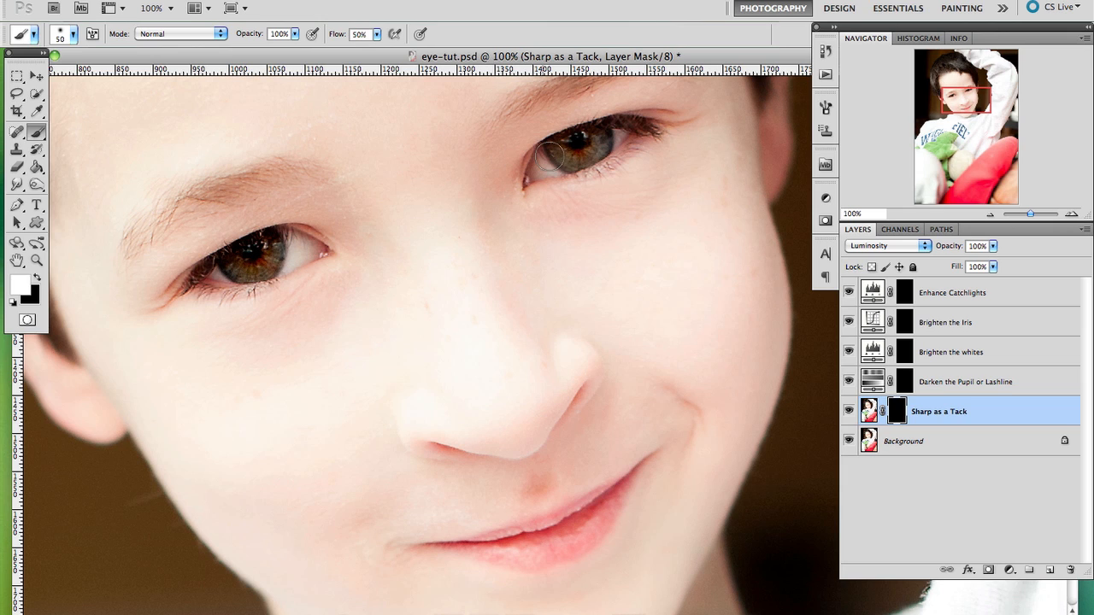
{"action": "mouse_move", "coordinate": [550, 151]}
{"action": "left_mouse_down"}
{"action": "mouse_move", "coordinate": [579, 161]}
{"action": "mouse_move", "coordinate": [605, 135]}
{"action": "mouse_move", "coordinate": [564, 143]}
{"action": "left_mouse_up"}
{"action": "left_click_drag", "start_coordinate": [224, 252], "coordinate": [262, 267]}
- Paint the white of the eye on the Brighten the whites layer mask, reducing the brush size to 25 px
{"action": "left_click", "coordinate": [905, 354]}
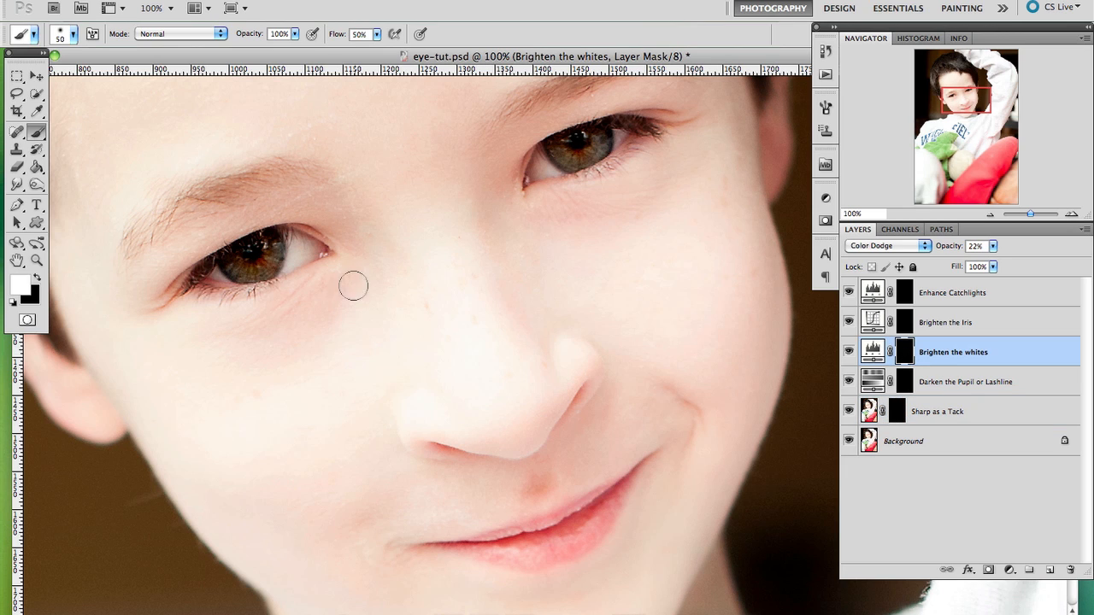
{"action": "key", "text": "bracketleft"}
{"action": "key", "text": "bracketleft"}
{"action": "mouse_move", "coordinate": [294, 239]}
{"action": "left_mouse_down"}
{"action": "mouse_move", "coordinate": [293, 255]}
{"action": "mouse_move", "coordinate": [306, 248]}
{"action": "mouse_move", "coordinate": [293, 258]}
{"action": "mouse_move", "coordinate": [317, 253]}
{"action": "mouse_move", "coordinate": [295, 235]}
{"action": "mouse_move", "coordinate": [307, 248]}
{"action": "left_mouse_up"}
{"action": "key", "text": "bracketleft"}
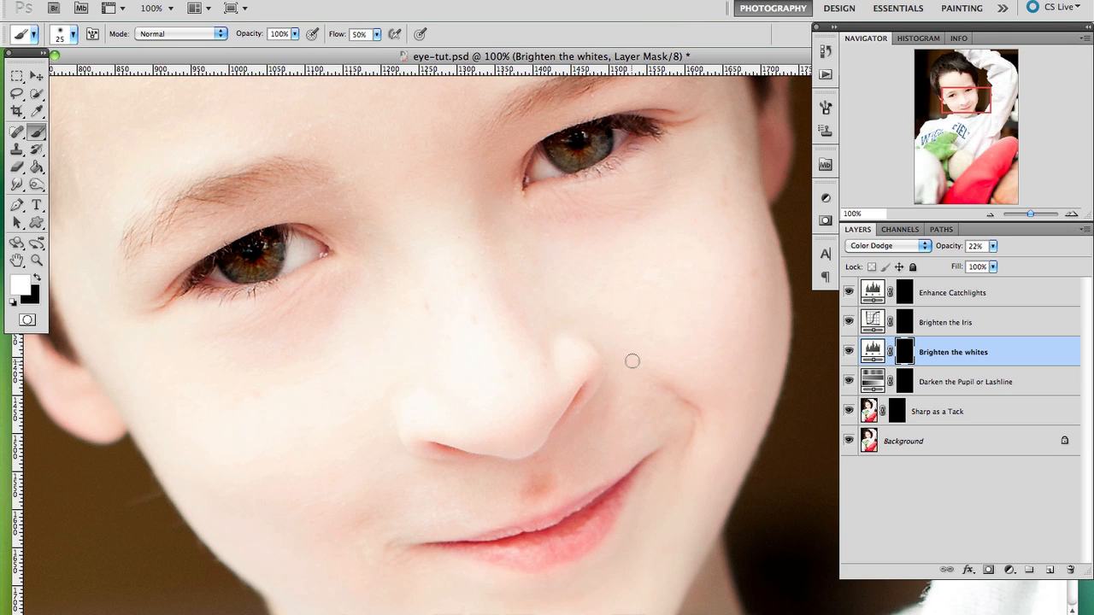
- Toggle the Brighten the whites layer to check its effect, leave it hidden, and select the Brighten the Iris layer mask
{"action": "left_click", "coordinate": [847, 351]}
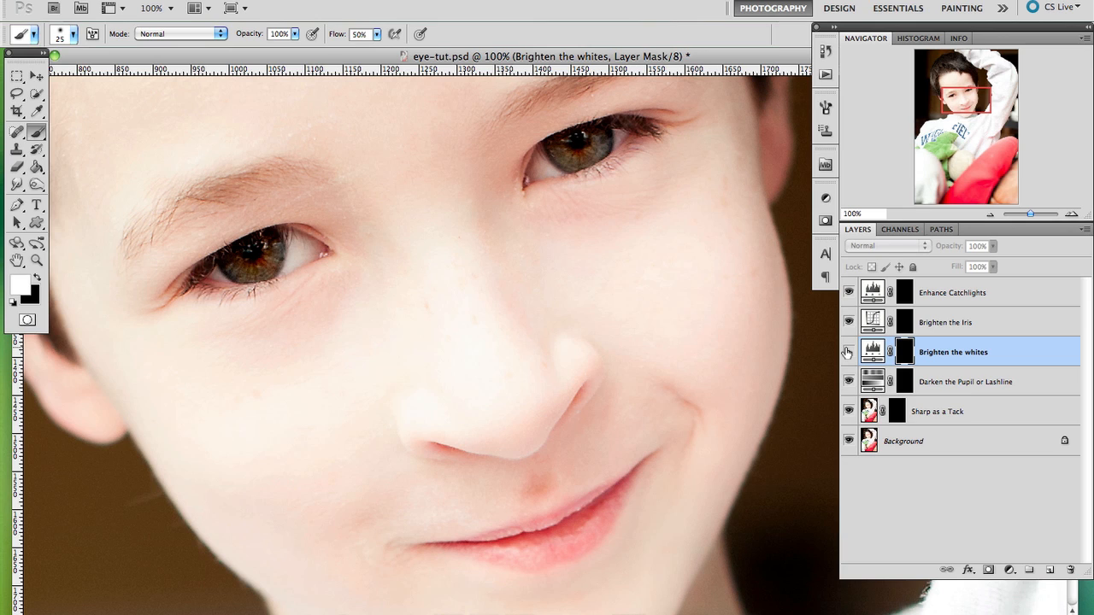
{"action": "left_click", "coordinate": [847, 351]}
{"action": "left_click", "coordinate": [848, 351]}
{"action": "left_click", "coordinate": [948, 329]}
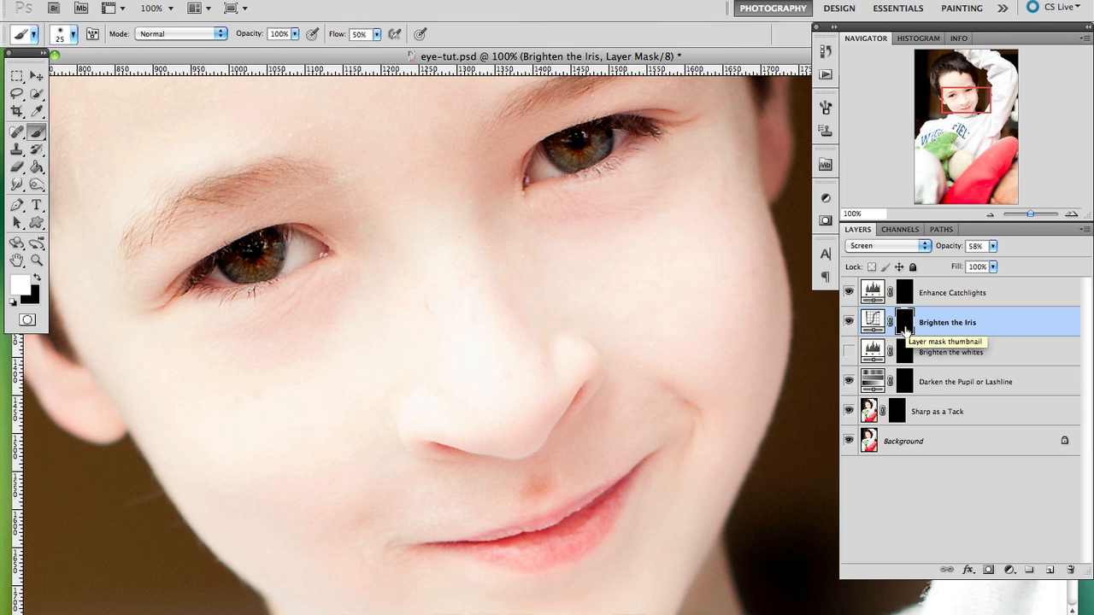
- Toggle the Sharp as a Tack layer's visibility to compare the eyes with and without sharpening
{"action": "left_click", "coordinate": [849, 411]}
{"action": "left_click", "coordinate": [848, 412]}
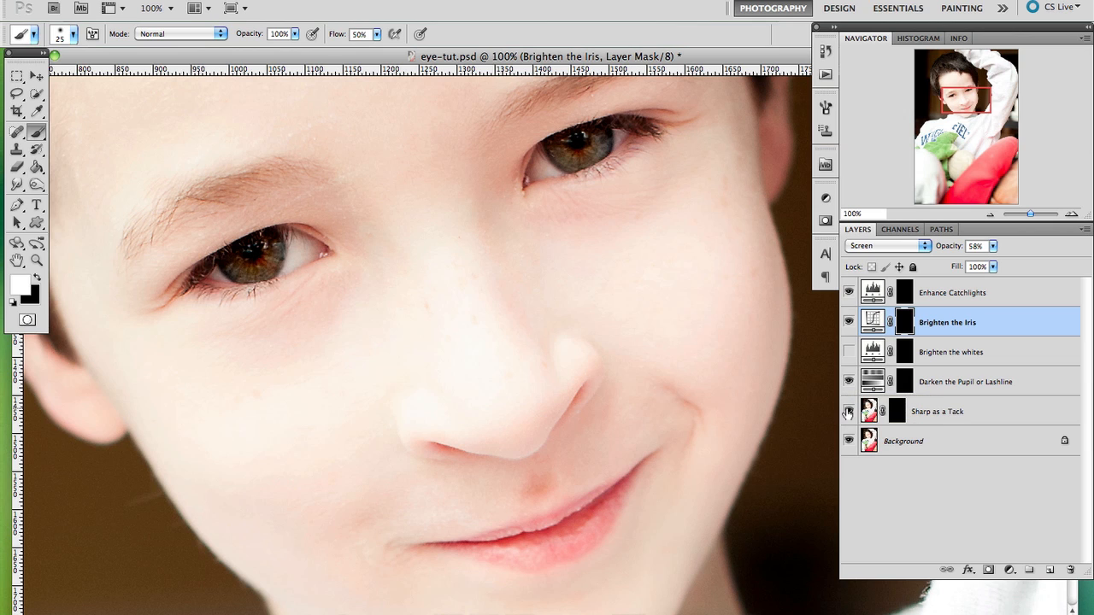
{"action": "left_click", "coordinate": [849, 412]}
{"action": "left_click", "coordinate": [849, 412]}
{"action": "left_click", "coordinate": [848, 412]}
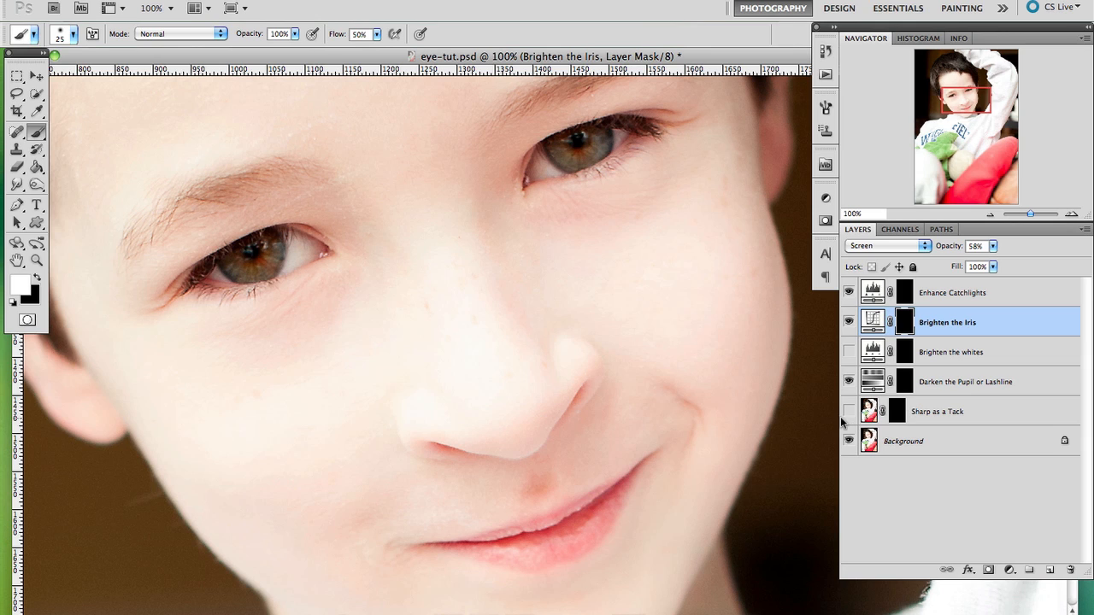
{"action": "left_click", "coordinate": [847, 414]}
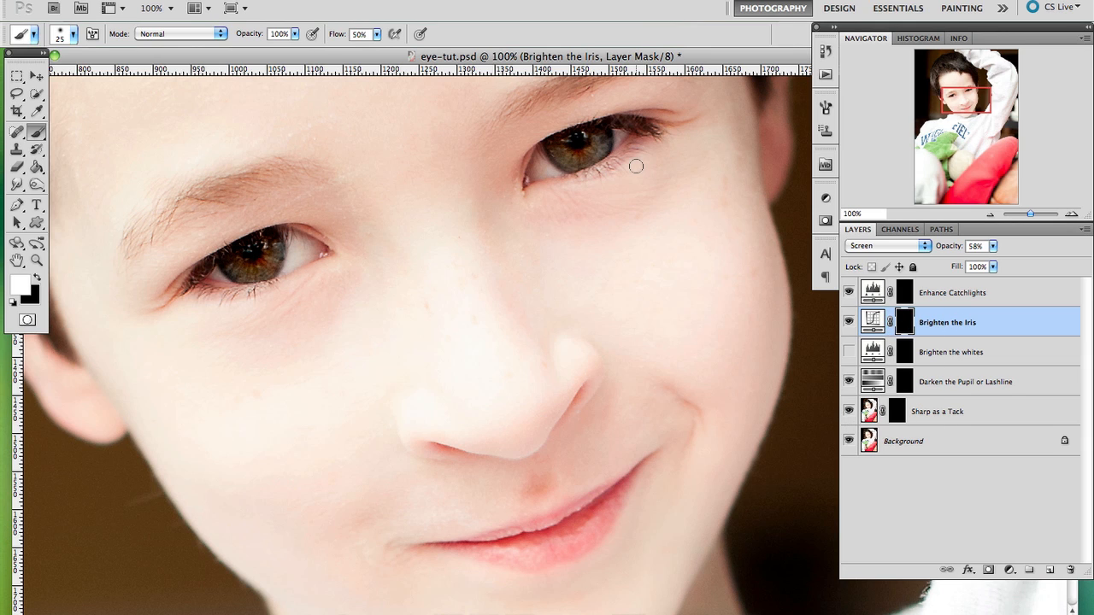
- Paint both irises on the Brighten the Iris layer mask and set that layer's opacity to 30%
{"action": "mouse_move", "coordinate": [599, 134]}
{"action": "left_mouse_down"}
{"action": "mouse_move", "coordinate": [581, 159]}
{"action": "mouse_move", "coordinate": [557, 148]}
{"action": "left_mouse_up"}
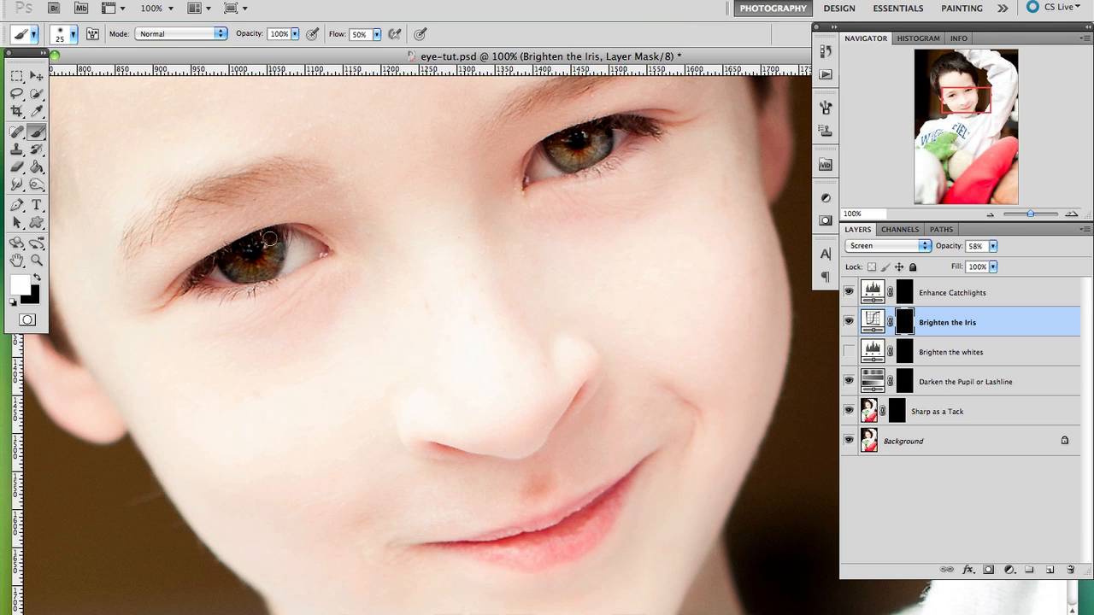
{"action": "mouse_move", "coordinate": [270, 239]}
{"action": "left_mouse_down"}
{"action": "mouse_move", "coordinate": [245, 273]}
{"action": "mouse_move", "coordinate": [224, 259]}
{"action": "mouse_move", "coordinate": [251, 270]}
{"action": "left_mouse_up"}
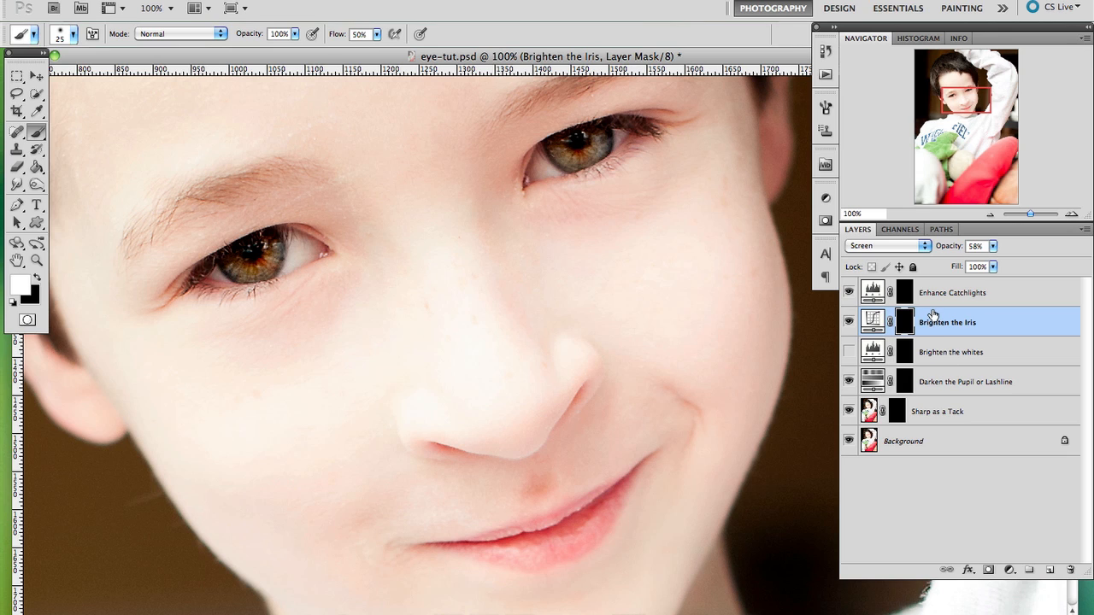
{"action": "left_click", "coordinate": [992, 247]}
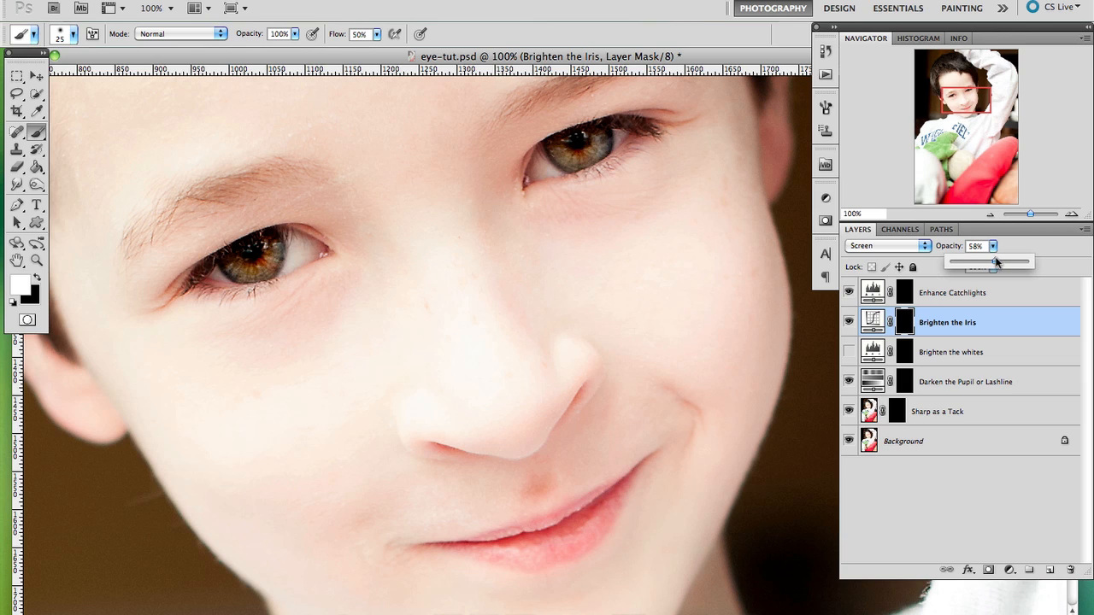
{"action": "left_click_drag", "start_coordinate": [994, 265], "coordinate": [975, 265]}
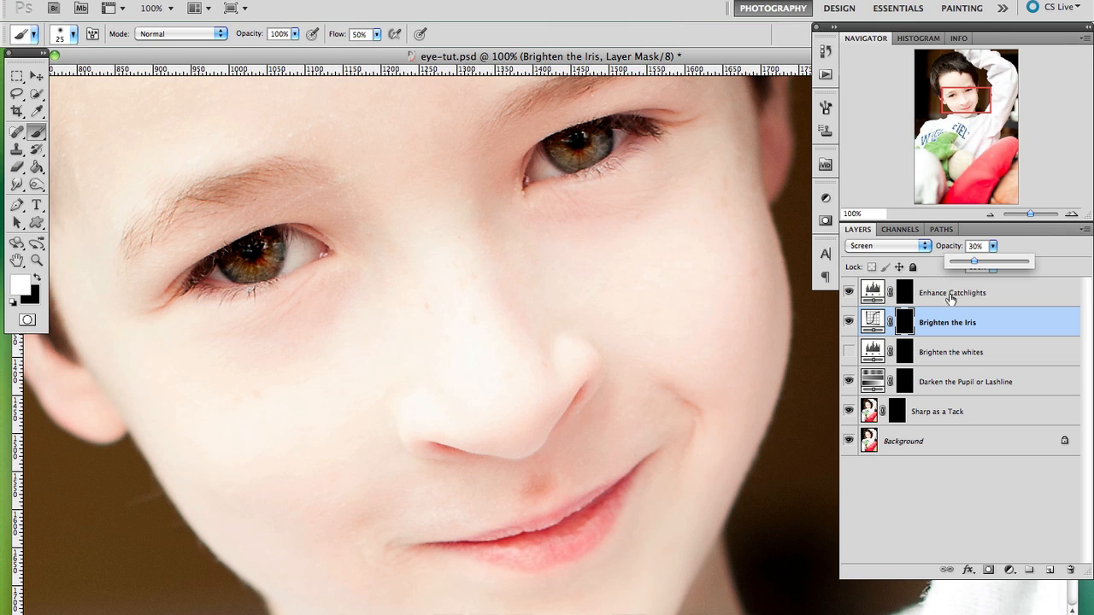
- Paint the eye's catchlight on the Enhance Catchlights layer mask with a 4 px brush
{"action": "left_click", "coordinate": [904, 293]}
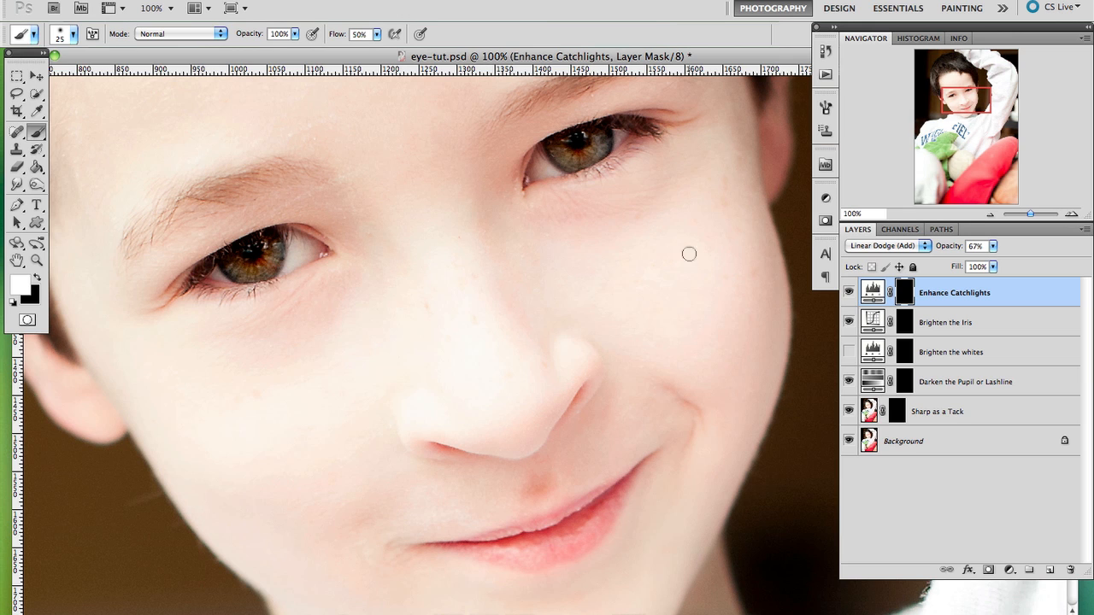
{"action": "left_click", "coordinate": [1073, 214]}
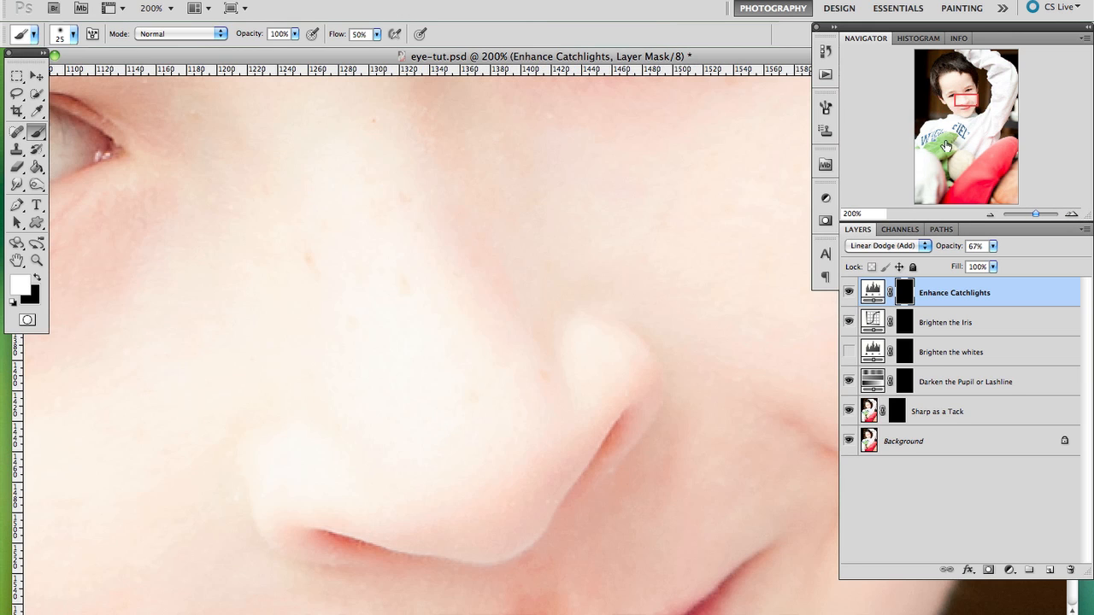
{"action": "left_click", "coordinate": [966, 103]}
{"action": "left_click_drag", "start_coordinate": [965, 102], "coordinate": [960, 101]}
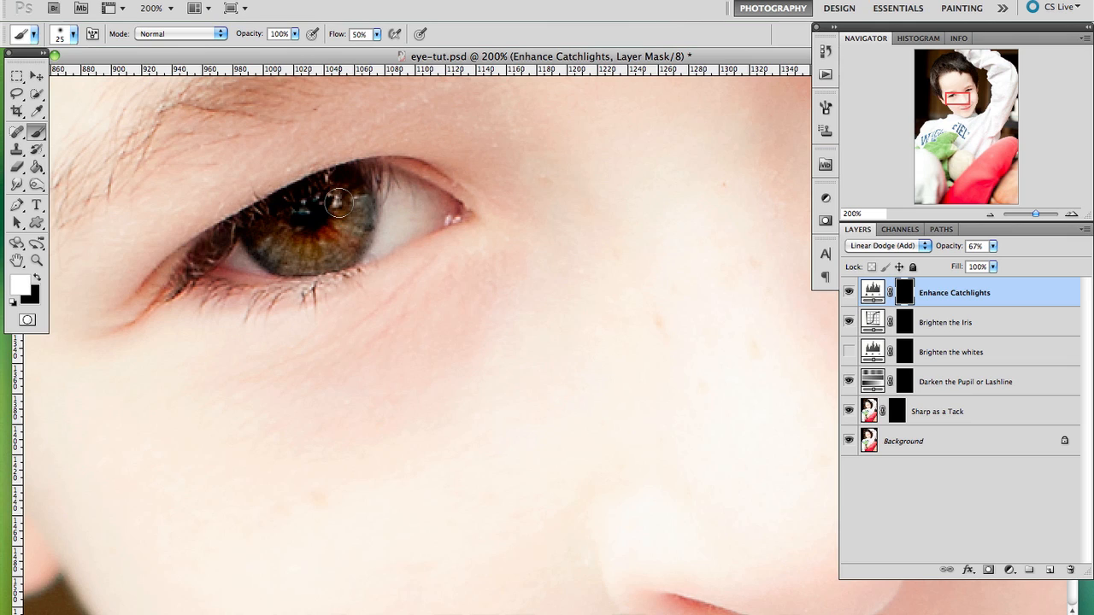
{"action": "key", "text": "bracketleft"}
{"action": "key", "text": "bracketleft"}
{"action": "key", "text": "bracketleft"}
{"action": "left_click", "coordinate": [333, 195]}
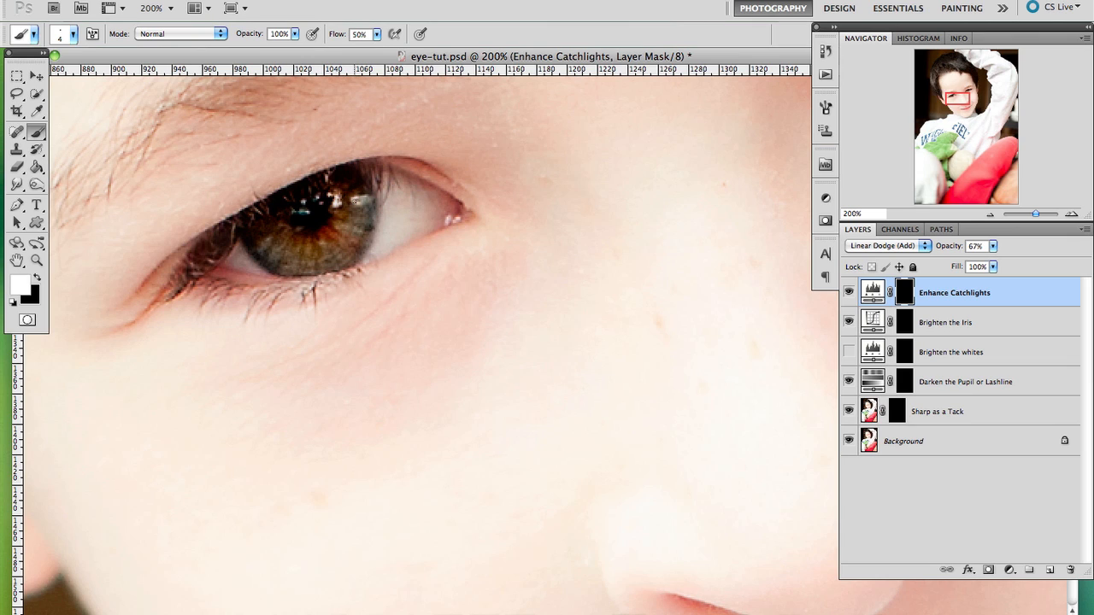
{"action": "left_click_drag", "start_coordinate": [949, 104], "coordinate": [963, 100]}
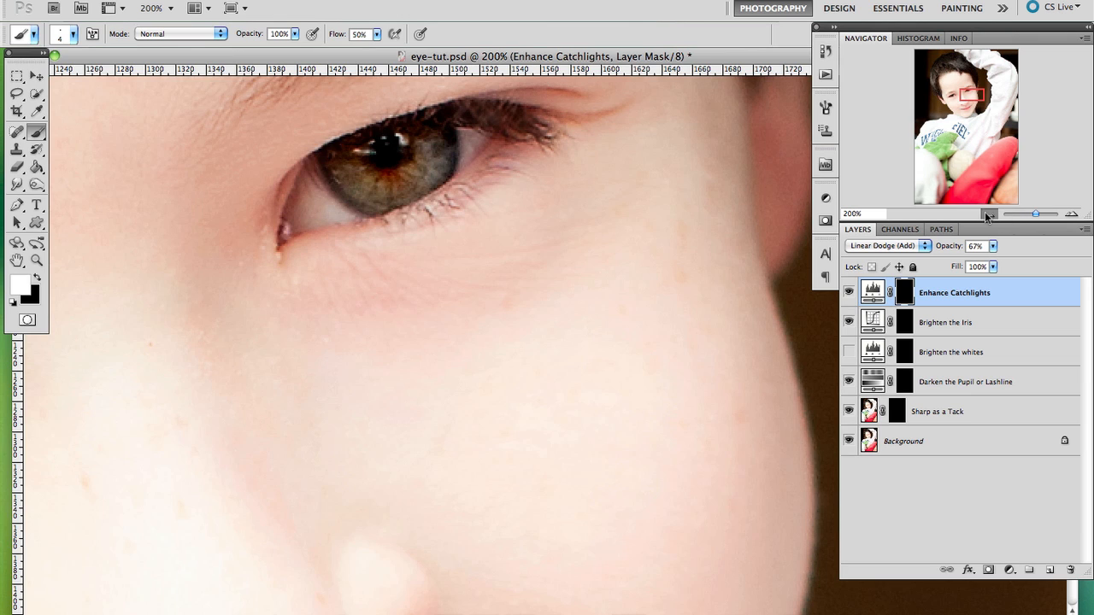
{"action": "left_click", "coordinate": [989, 213]}
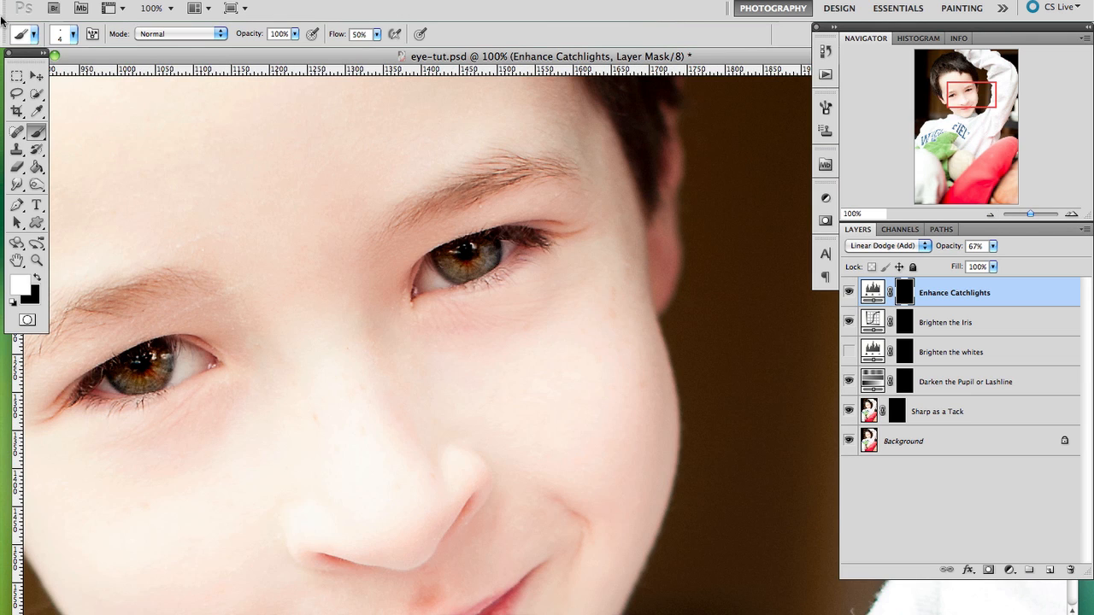
{"action": "left_click", "coordinate": [36, 75]}
{"action": "left_click_drag", "start_coordinate": [376, 446], "coordinate": [410, 445]}
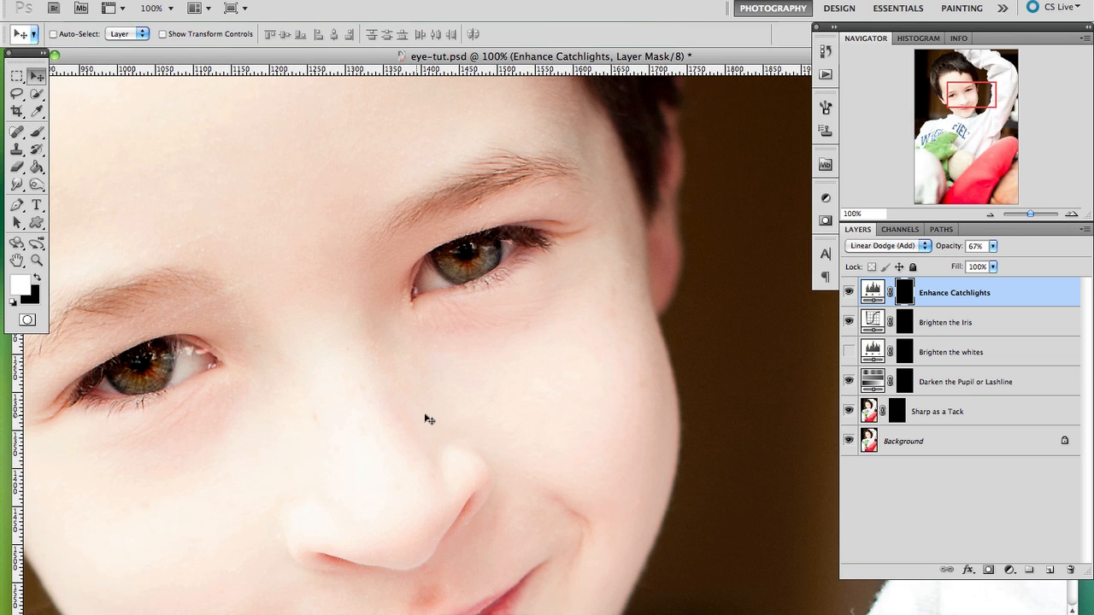
{"action": "left_click", "coordinate": [154, 1]}
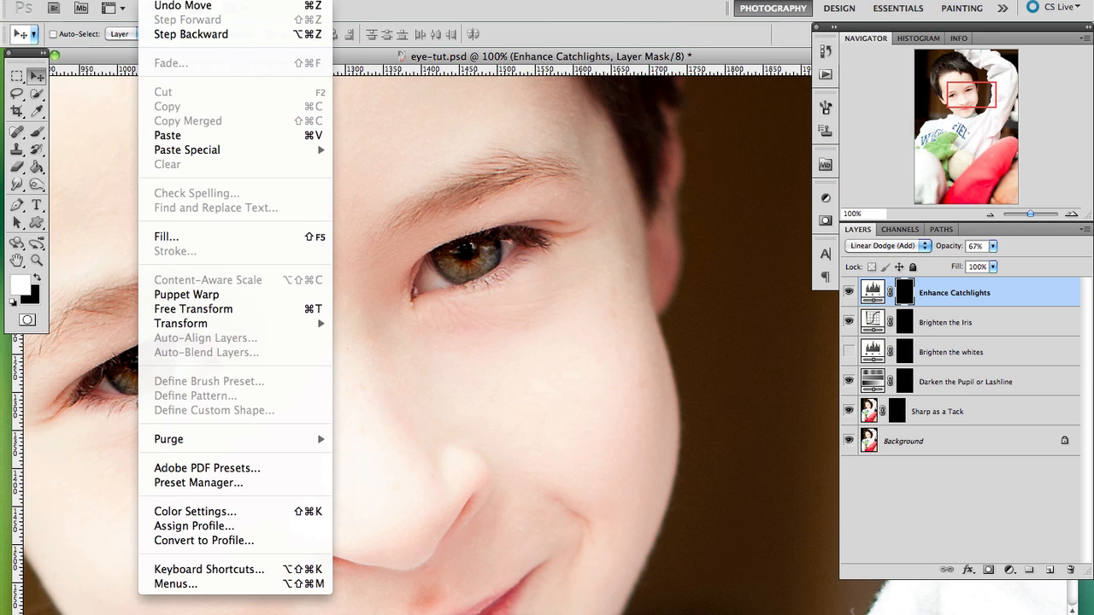
{"action": "left_click", "coordinate": [167, 35]}
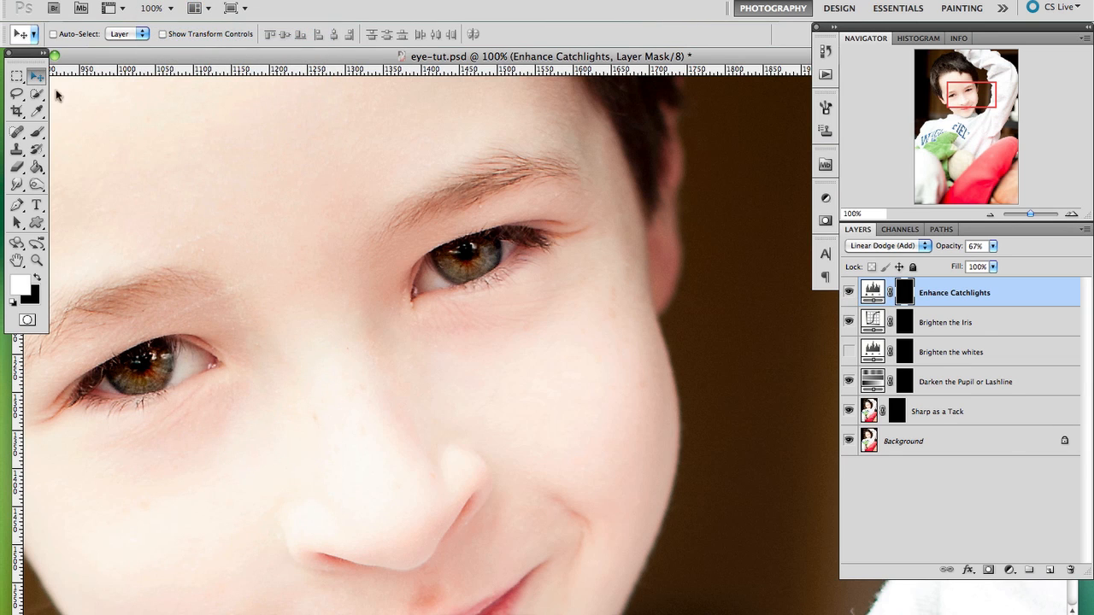
- Select the Background layer and save the retouched state of the image as a new history snapshot
{"action": "left_click", "coordinate": [1002, 445]}
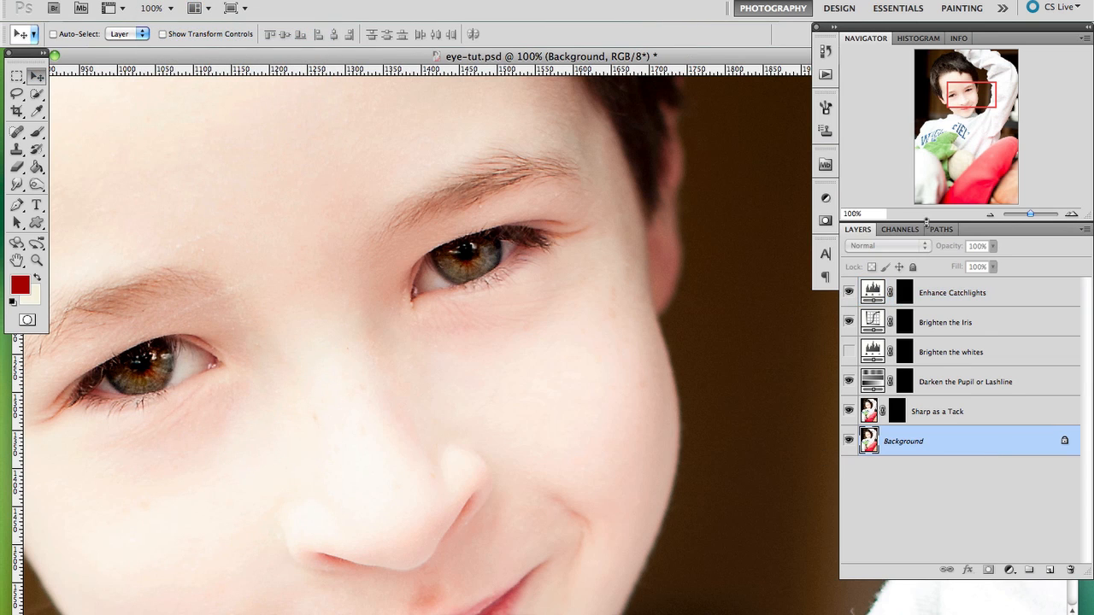
{"action": "left_click", "coordinate": [990, 214]}
{"action": "left_click_drag", "start_coordinate": [962, 106], "coordinate": [962, 116]}
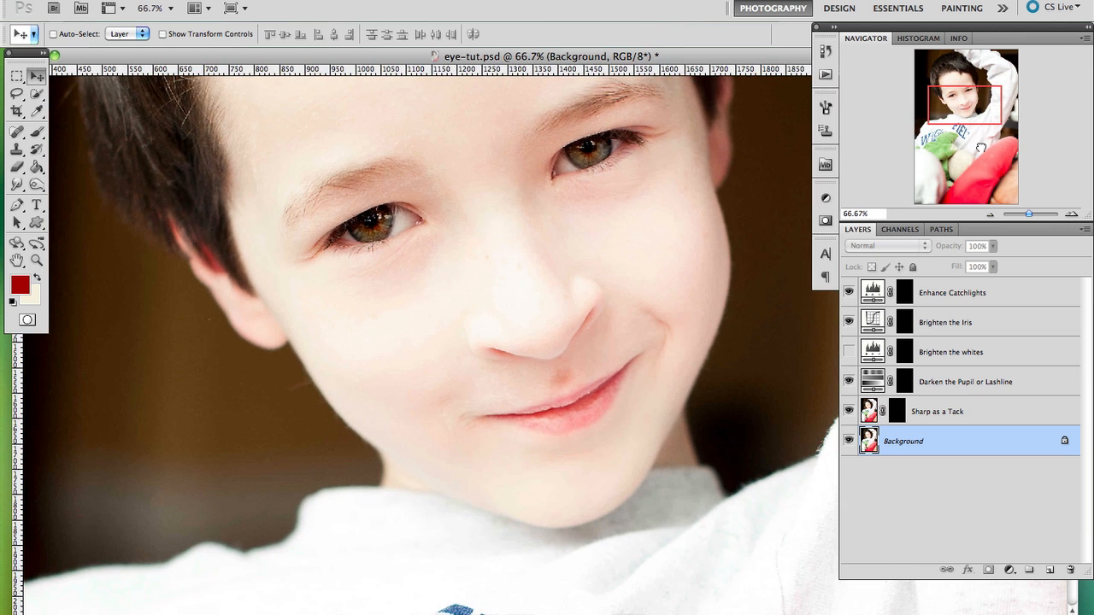
{"action": "left_click", "coordinate": [1074, 216]}
{"action": "left_click_drag", "start_coordinate": [955, 113], "coordinate": [953, 101]}
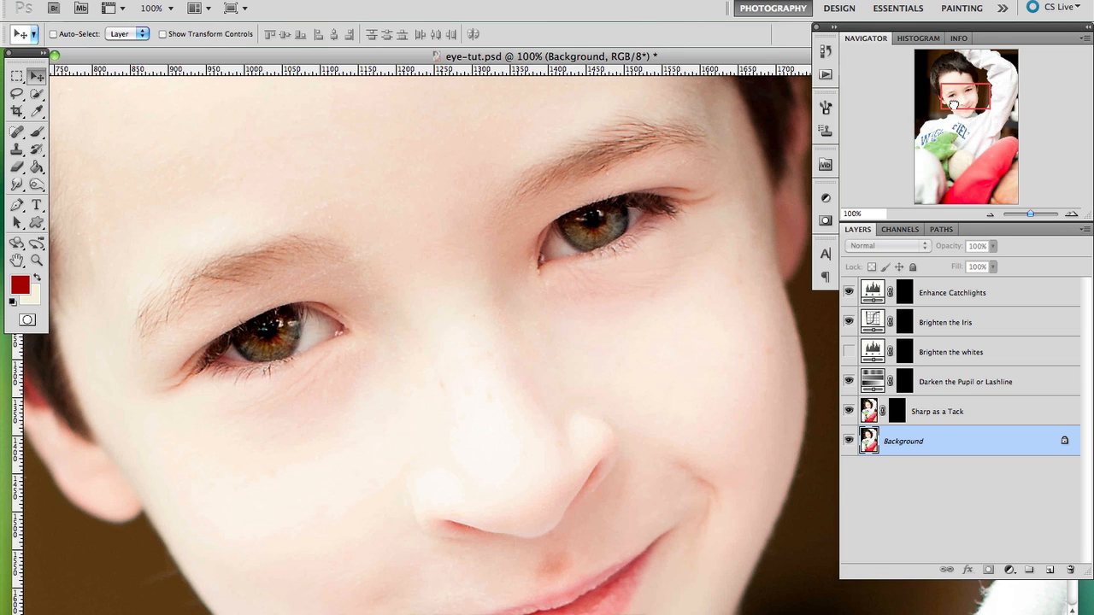
{"action": "left_click", "coordinate": [824, 53]}
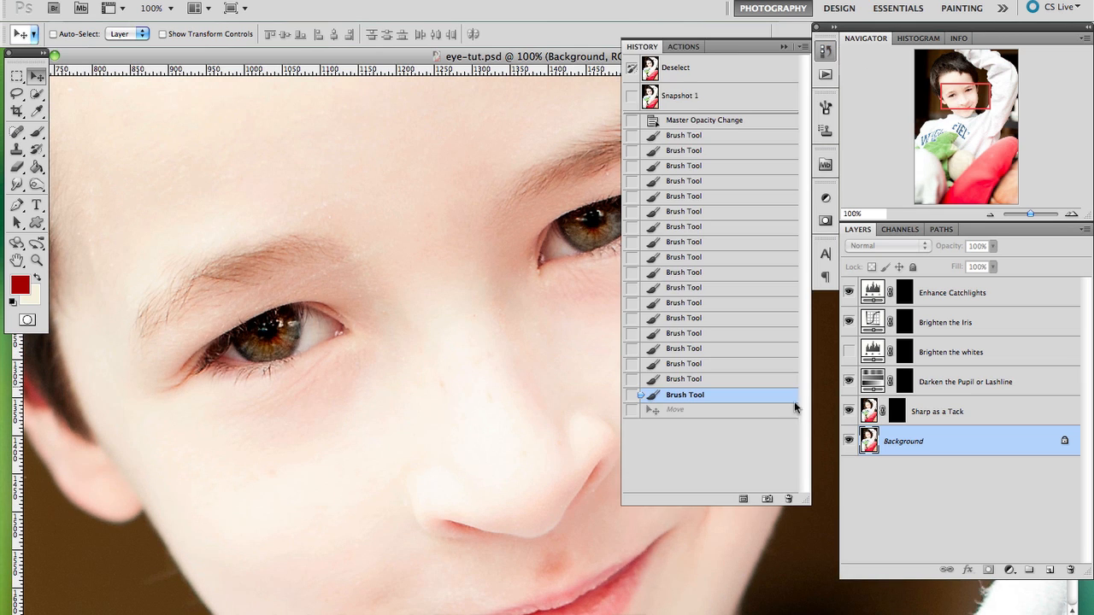
{"action": "left_click", "coordinate": [768, 499]}
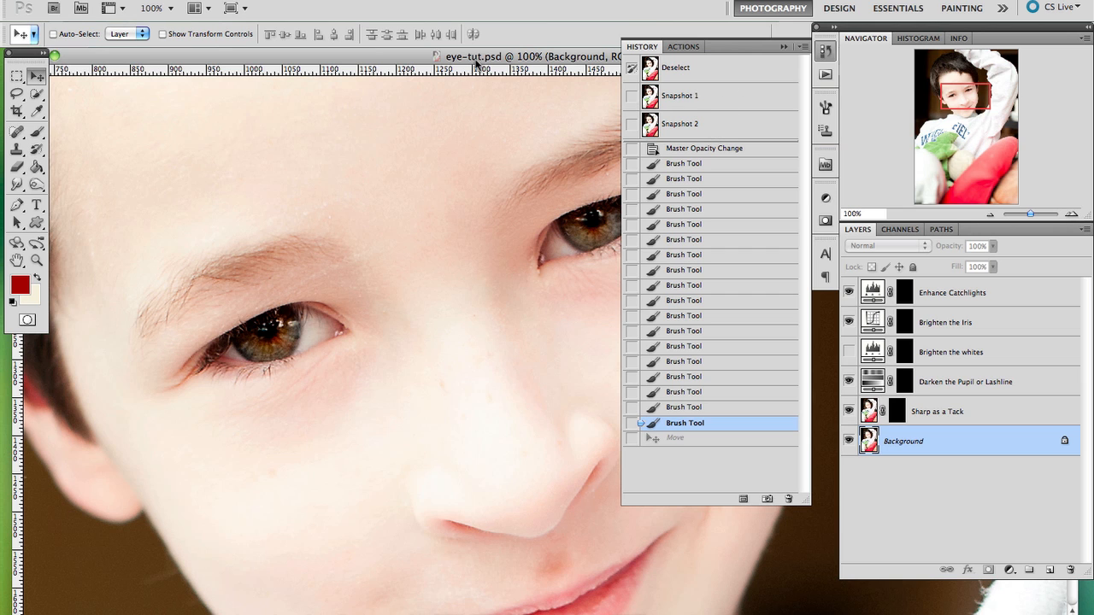
- Compare the eyes before and after retouching by switching from Snapshot 1 to Snapshot 2, leaving Snapshot 2 active
{"action": "left_click_drag", "start_coordinate": [475, 62], "coordinate": [438, 56]}
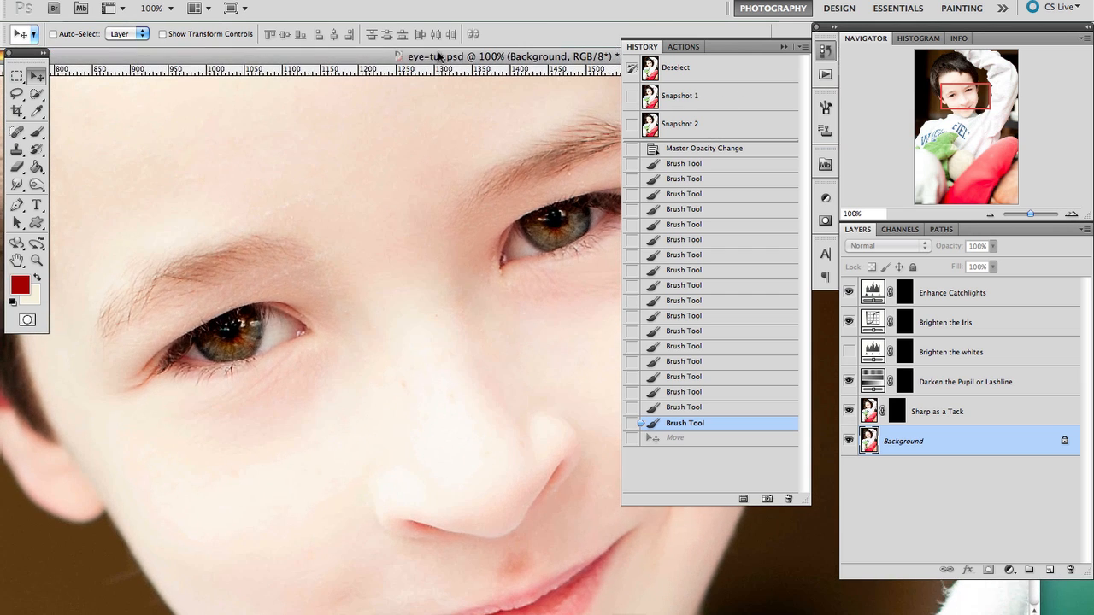
{"action": "left_click", "coordinate": [708, 100]}
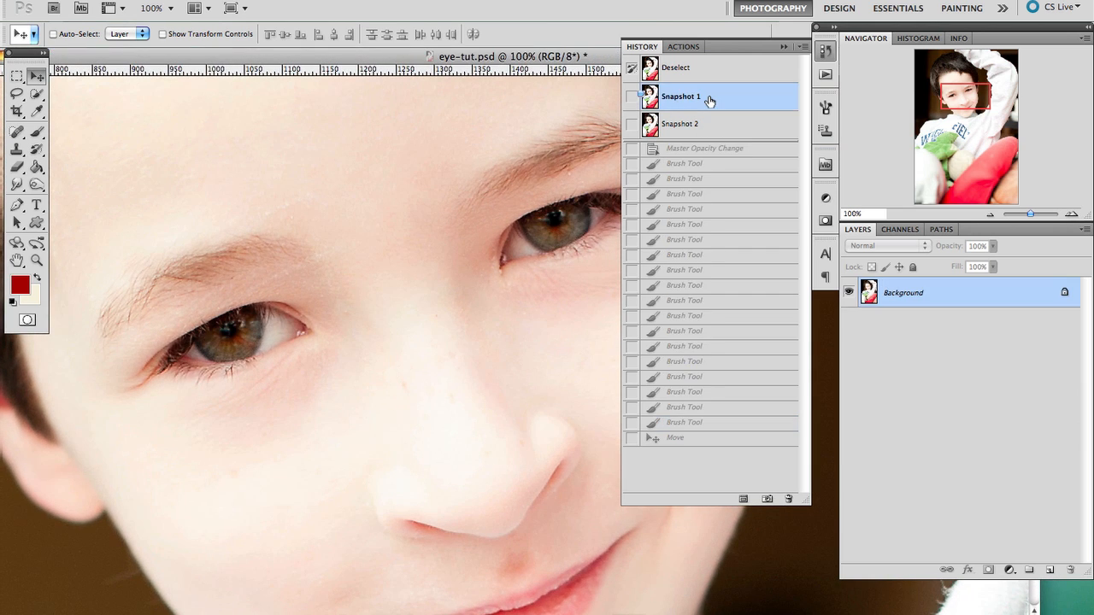
{"action": "left_click", "coordinate": [699, 128]}
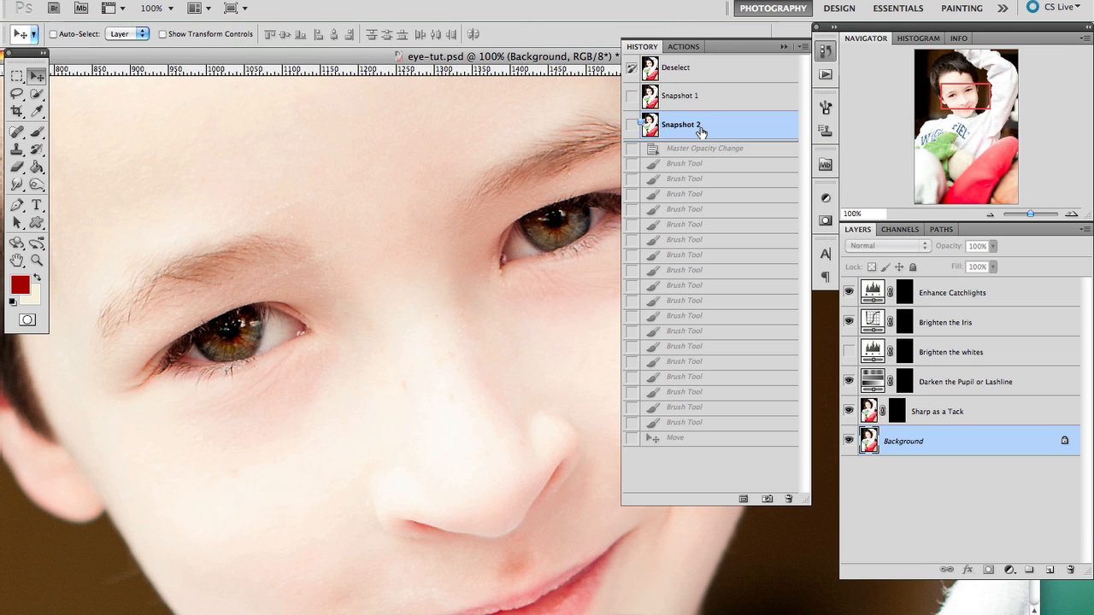
{"action": "left_click", "coordinate": [784, 45]}
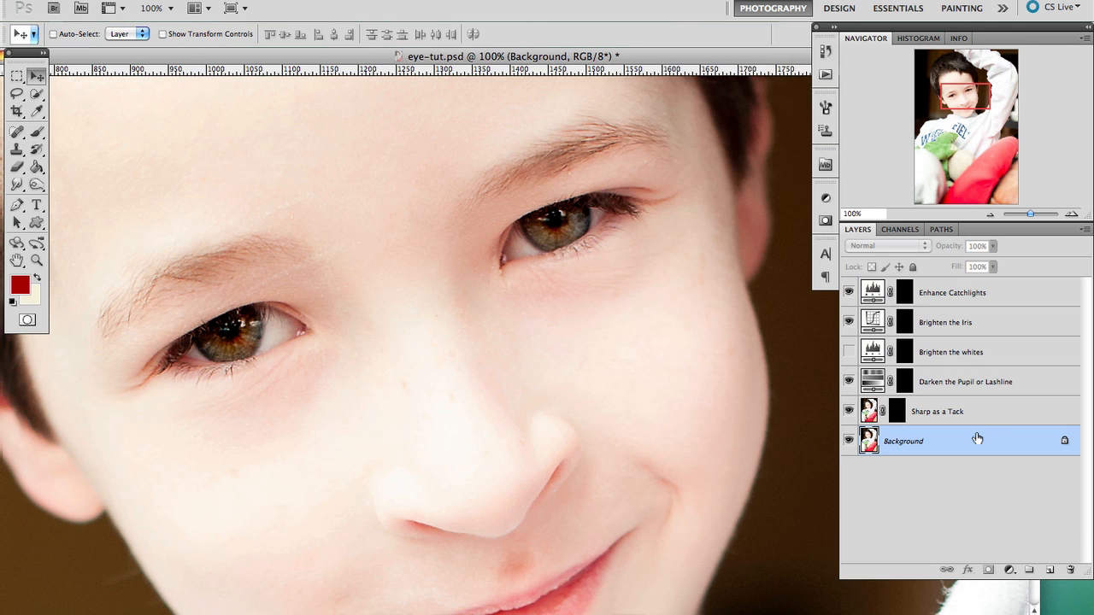